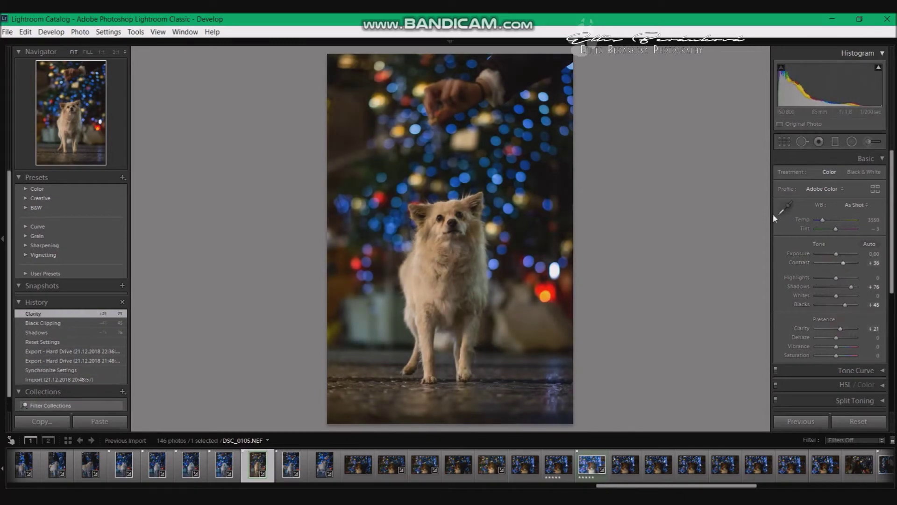
# Step: Send the Lightroom-adjusted dog photo to Adobe Photoshop through Edit In
pyautogui.rightClick(453, 287)
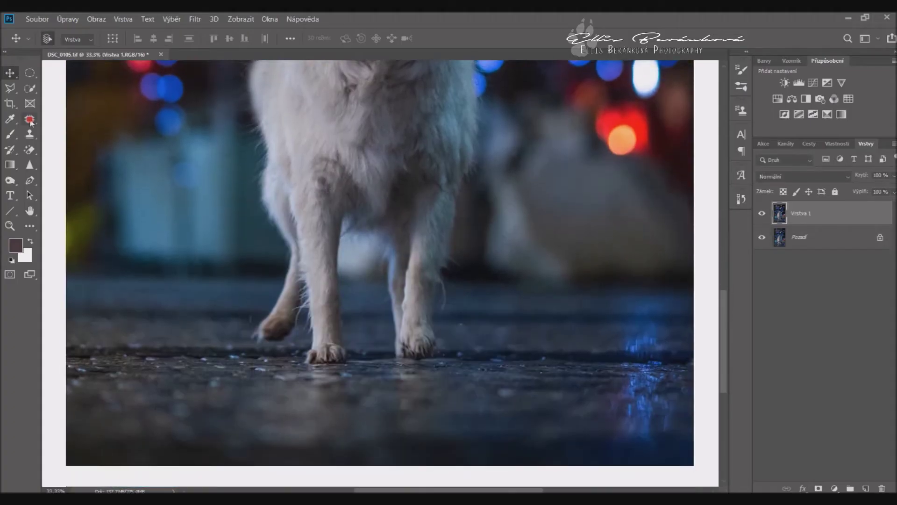
# Step: Patch out the hand holding a treat above the dog using bokeh from below
pyautogui.click(30, 119)
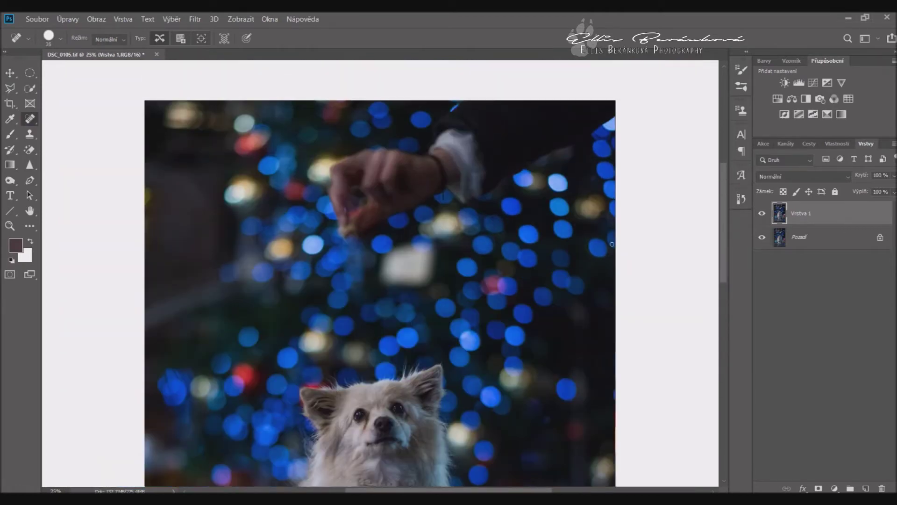
pyautogui.moveTo(449, 100); pyautogui.dragTo(386, 140)
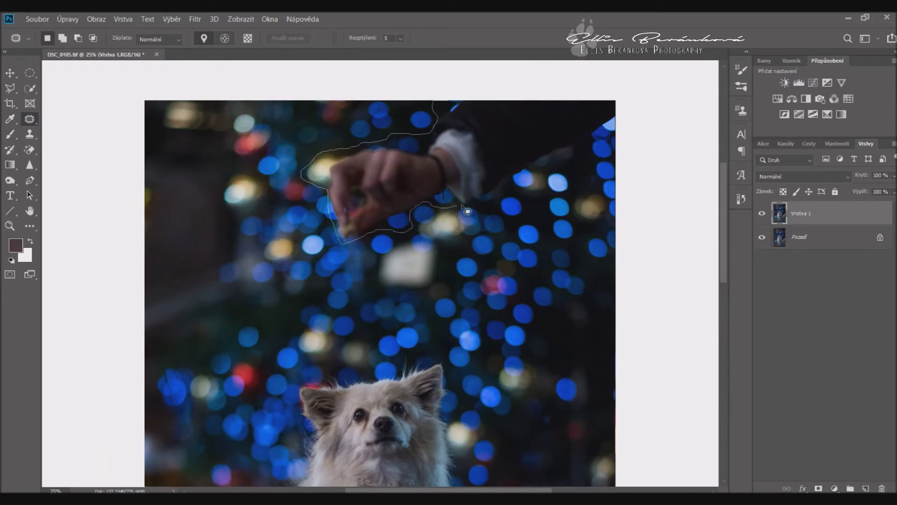
pyautogui.moveTo(626, 136); pyautogui.dragTo(451, 95)
pyautogui.moveTo(489, 143)
pyautogui.mouseDown()
pyautogui.moveTo(382, 297)
pyautogui.moveTo(466, 256)
pyautogui.mouseUp()
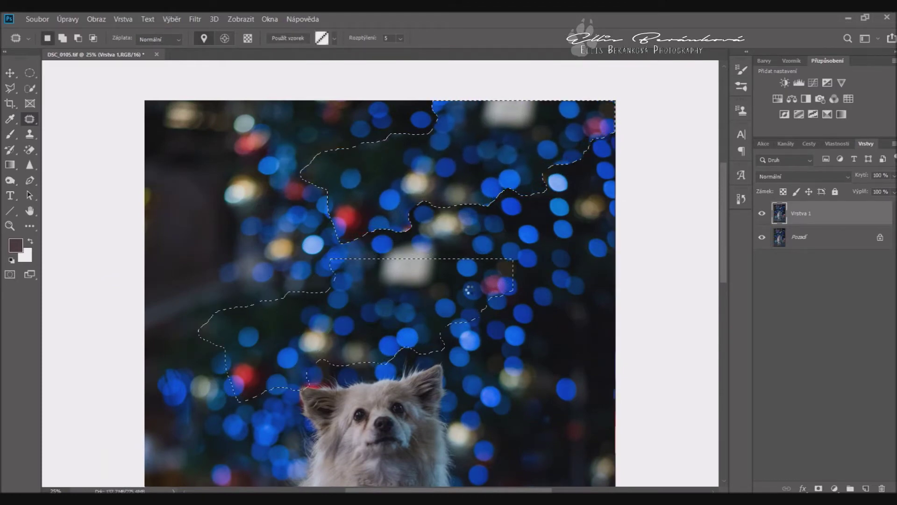
# Step: Patch another background area, then zoom out and outline the dark upper-left edge
pyautogui.moveTo(412, 228)
pyautogui.mouseDown()
pyautogui.moveTo(443, 245)
pyautogui.moveTo(523, 252)
pyautogui.mouseUp()
pyautogui.hotkey('ctrl', 'd')
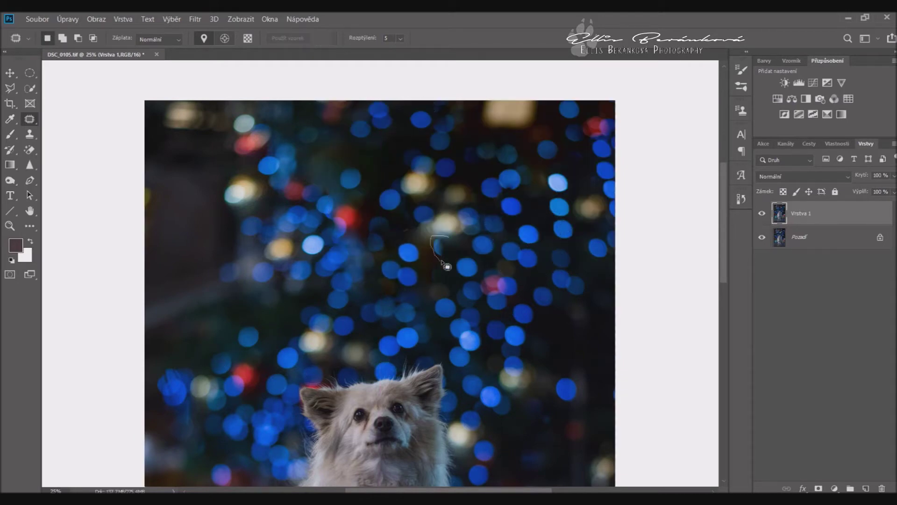
pyautogui.hotkey('ctrl', '-')
pyautogui.scroll(-2, 374, 280)
pyautogui.moveTo(187, 278); pyautogui.dragTo(177, 284)
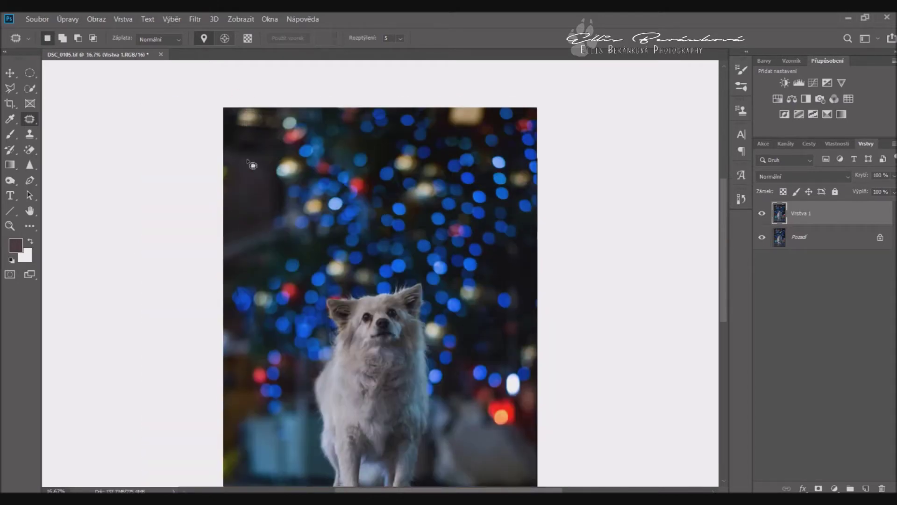
# Step: Fill the upper-left dark area and a small spot near the right edge with bokeh
pyautogui.moveTo(253, 201); pyautogui.dragTo(420, 239)
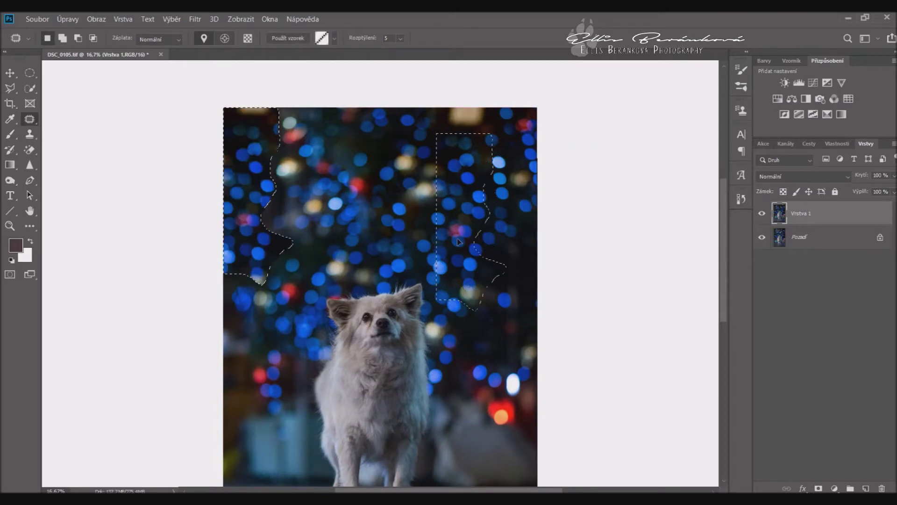
pyautogui.hotkey('ctrl', 'd')
pyautogui.moveTo(533, 274); pyautogui.dragTo(529, 244)
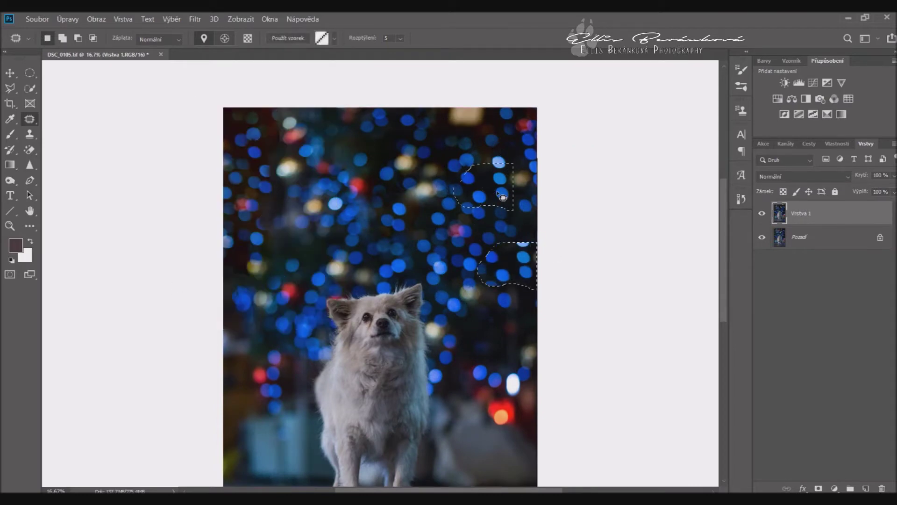
pyautogui.scroll(-1, 529, 245)
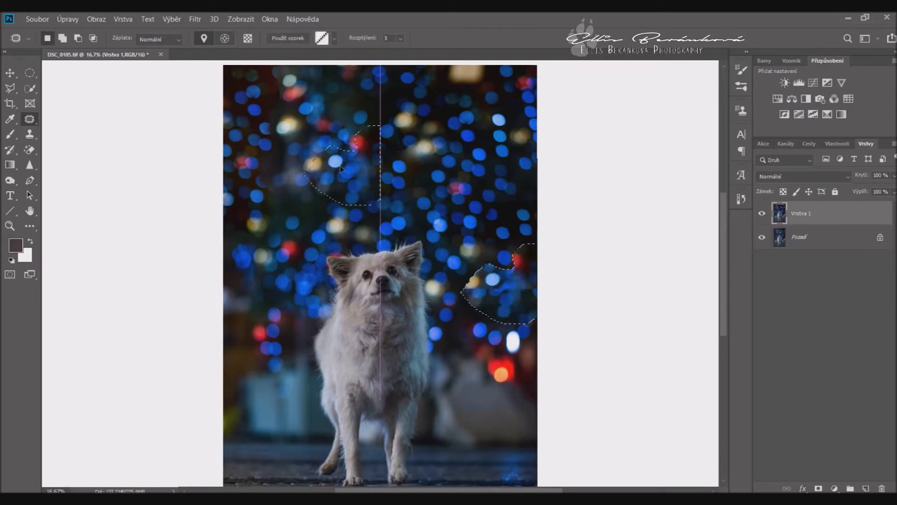
pyautogui.moveTo(535, 247); pyautogui.dragTo(472, 231)
# Step: Patch the lower-right background, the area left of the dog and the left edge with bokeh
pyautogui.moveTo(434, 424); pyautogui.dragTo(467, 349)
pyautogui.moveTo(481, 392); pyautogui.dragTo(295, 349)
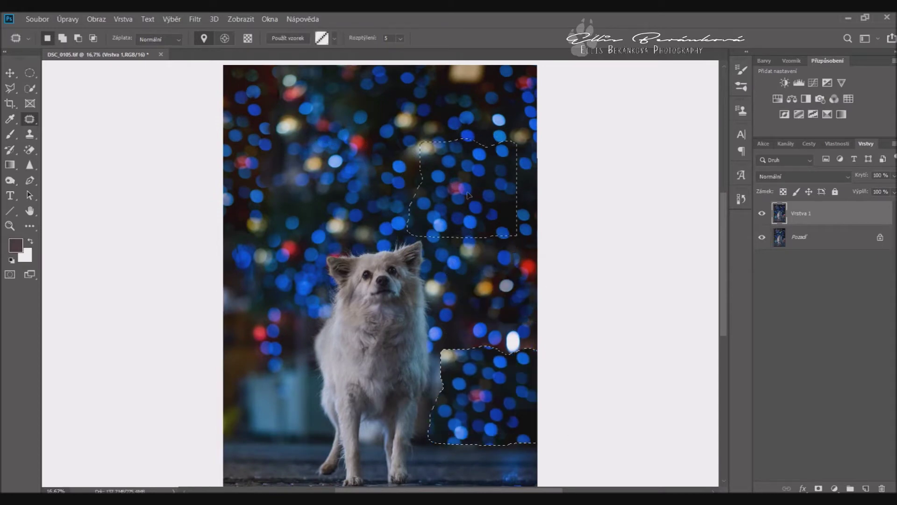
pyautogui.moveTo(327, 446); pyautogui.dragTo(322, 443)
pyautogui.moveTo(299, 397); pyautogui.dragTo(392, 158)
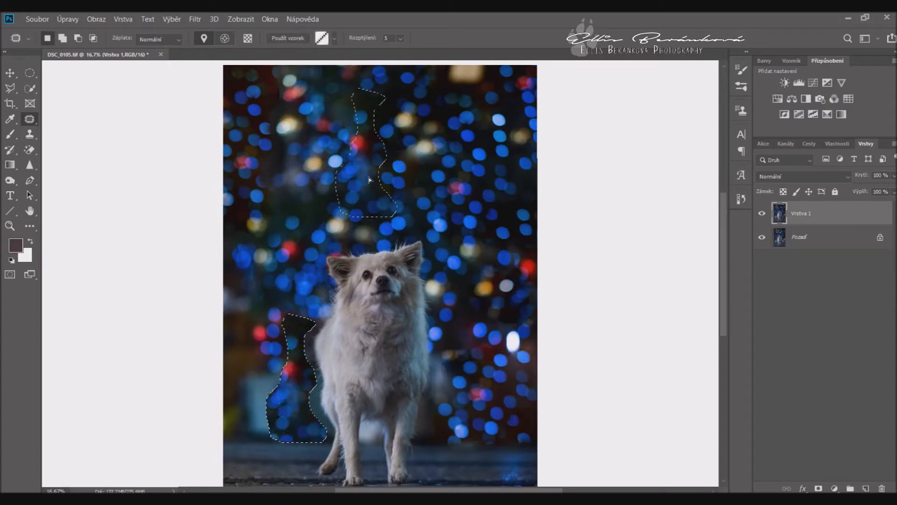
pyautogui.moveTo(229, 331); pyautogui.dragTo(227, 433)
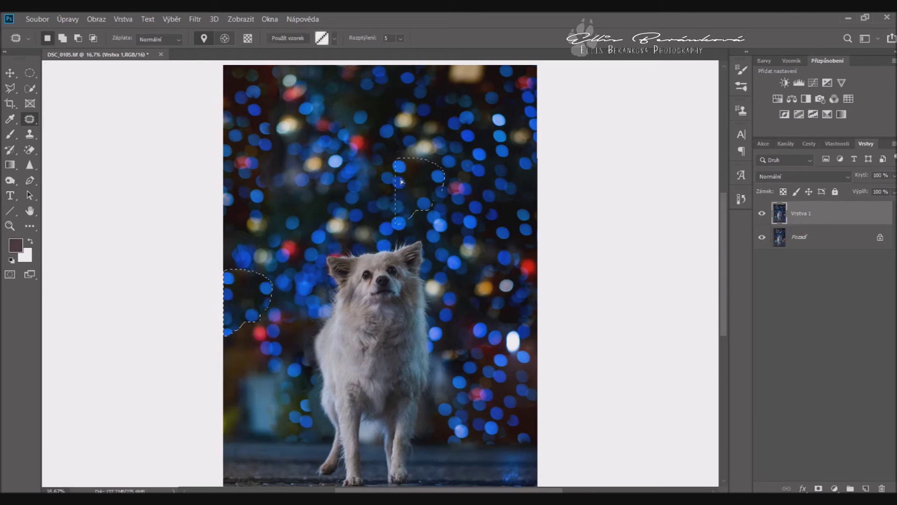
pyautogui.moveTo(257, 406); pyautogui.dragTo(472, 201)
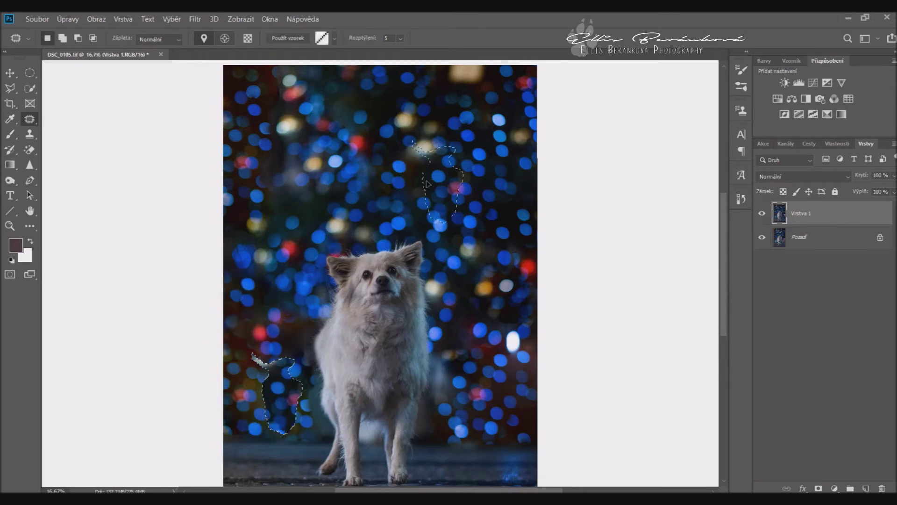
pyautogui.hotkey('ctrl', 'd')
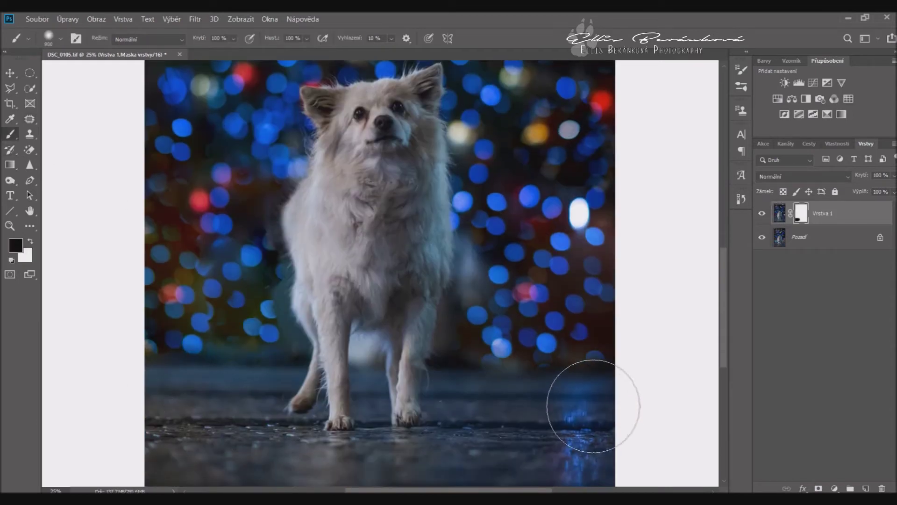
# Step: Paint the mask near the lower-right ground and patch a dark background spot with bokeh
pyautogui.moveTo(589, 405); pyautogui.dragTo(534, 310)
pyautogui.press('x')
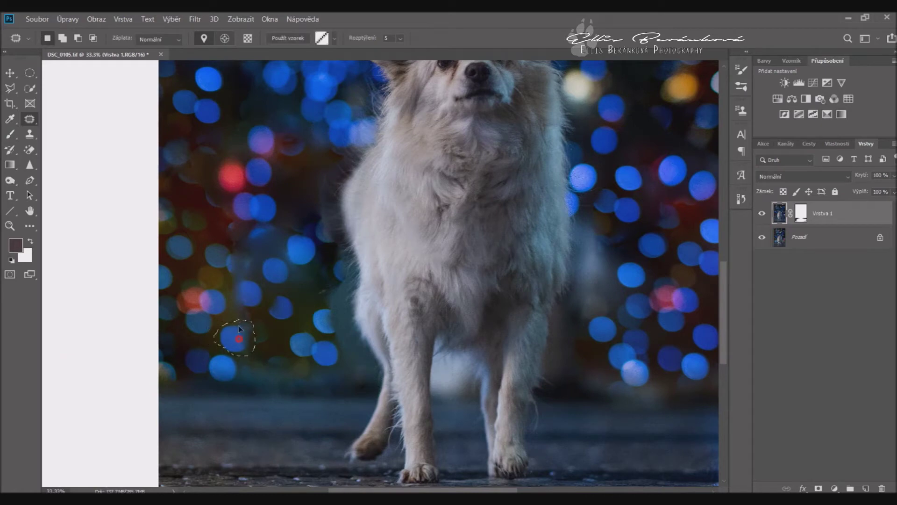
pyautogui.moveTo(276, 226); pyautogui.dragTo(274, 229)
pyautogui.moveTo(260, 235); pyautogui.dragTo(303, 198)
pyautogui.hotkey('ctrl', 'd')
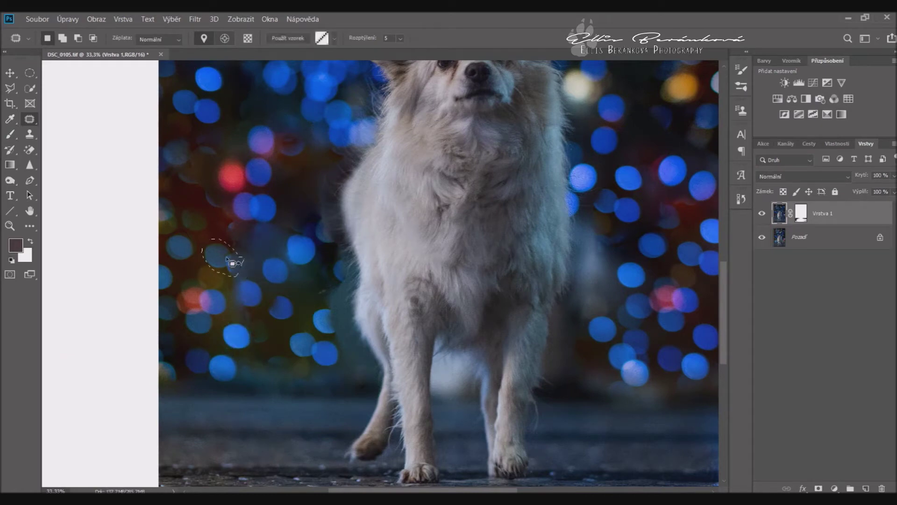
# Step: Patch the bokeh spot left of the dog and the blue spot beside its leg
pyautogui.moveTo(275, 294); pyautogui.dragTo(617, 320)
pyautogui.hotkey('ctrl', 'd')
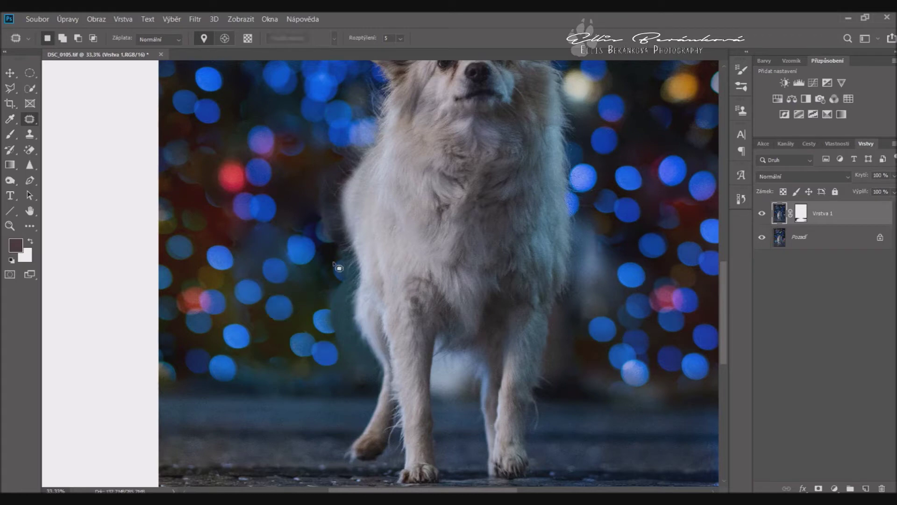
pyautogui.moveTo(345, 302); pyautogui.dragTo(361, 367)
pyautogui.hotkey('ctrl', 'd')
pyautogui.moveTo(327, 338)
pyautogui.mouseDown()
pyautogui.moveTo(310, 300)
pyautogui.moveTo(700, 122)
pyautogui.mouseUp()
pyautogui.click(527, 271)
# Step: Patch the background areas to the right of the dog
pyautogui.hotkey('ctrl', '-')
pyautogui.hotkey('ctrl', '-')
pyautogui.moveTo(561, 217); pyautogui.dragTo(559, 246)
pyautogui.hotkey('ctrl', 'd')
pyautogui.hotkey('ctrl', '-')
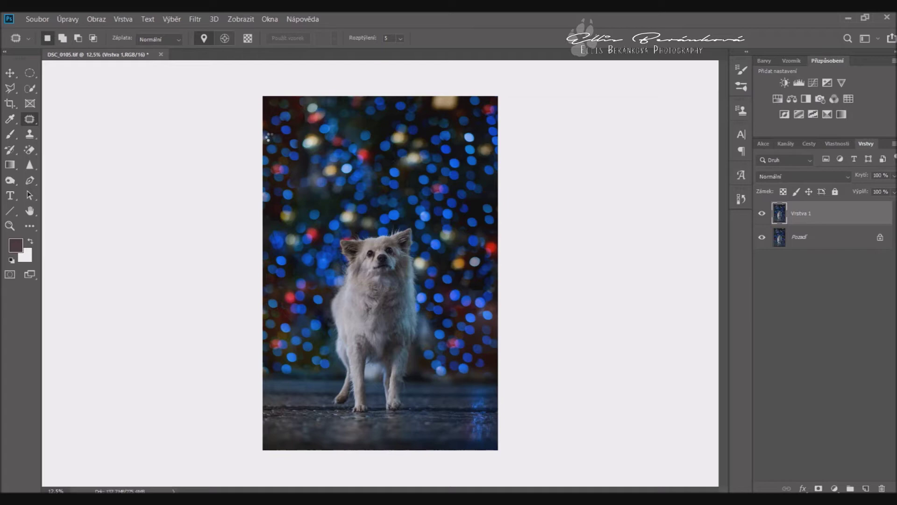
pyautogui.hotkey('ctrl', 'shift', 'a')
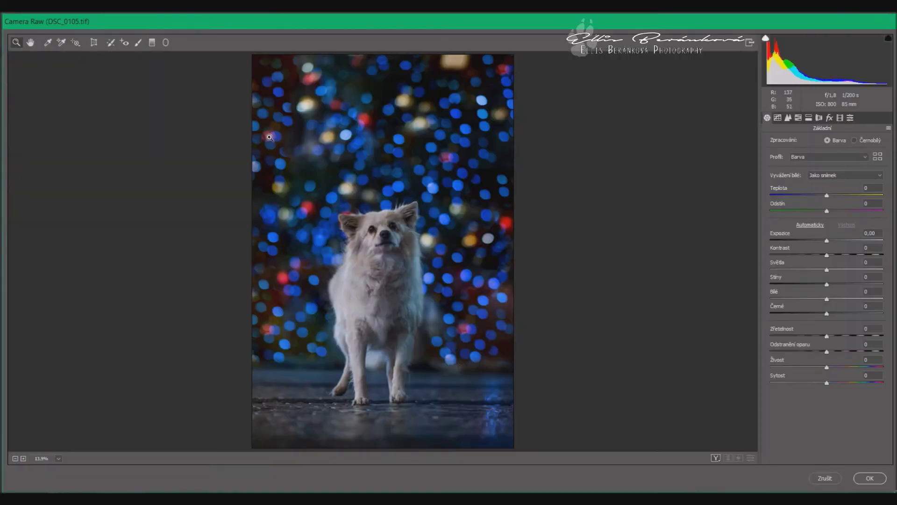
# Step: Apply Camera Raw with Shadows +51, Blacks +36 and Clarity -15, checking the Detail panel
pyautogui.moveTo(430, 260); pyautogui.dragTo(429, 259)
pyautogui.hotkey('ctrl', 'alt', '3')
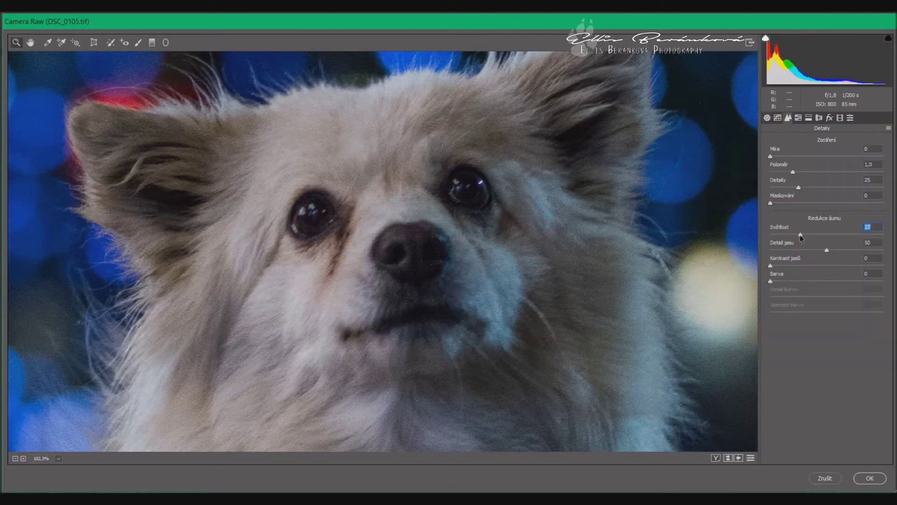
pyautogui.hotkey('ctrl', 'alt', '1')
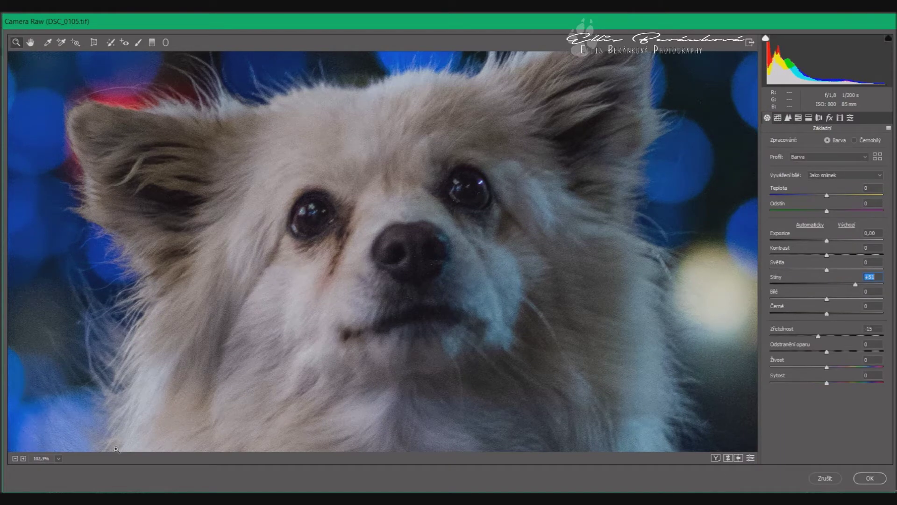
pyautogui.click(15, 458)
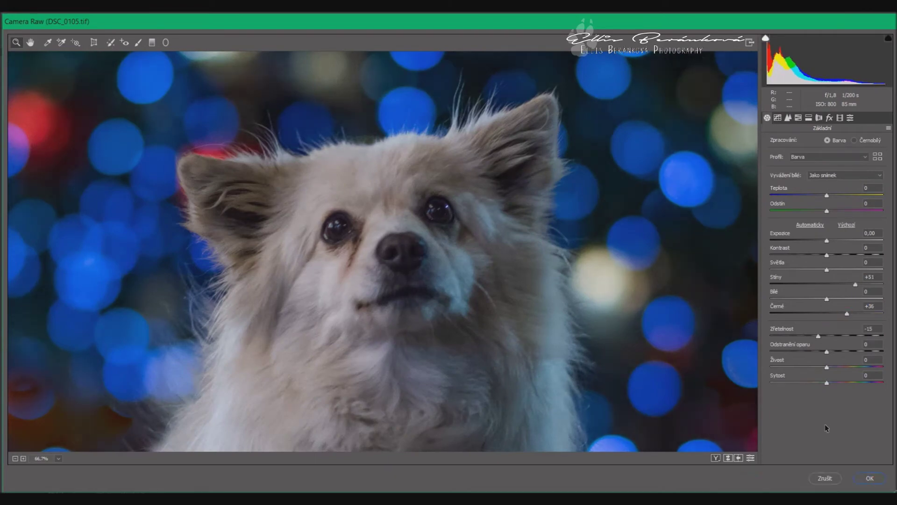
pyautogui.press('Return')
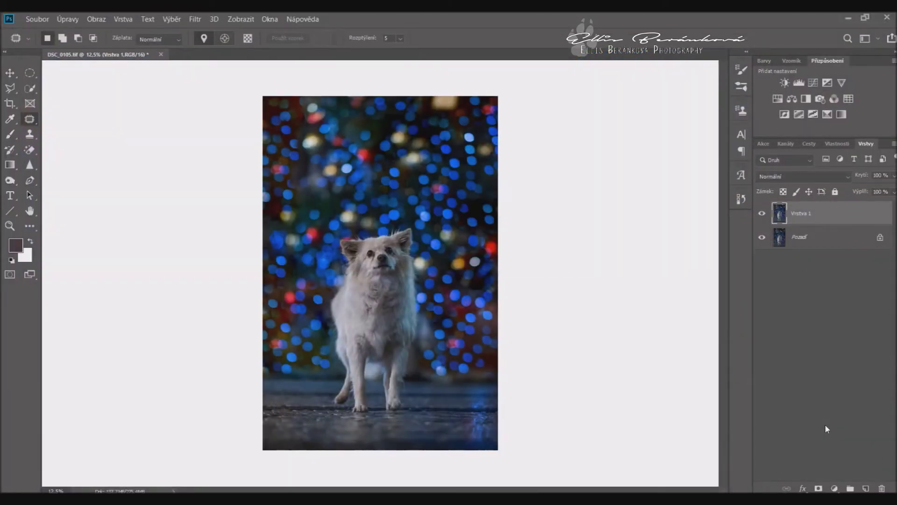
# Step: Set the copy layer to Závoj blending and mask it with a feathered oval around the dog
pyautogui.hotkey('ctrl', '+')
pyautogui.click(802, 176)
pyautogui.click(771, 265)
pyautogui.press('m')
pyautogui.moveTo(334, 201); pyautogui.dragTo(428, 442)
pyautogui.click(818, 488)
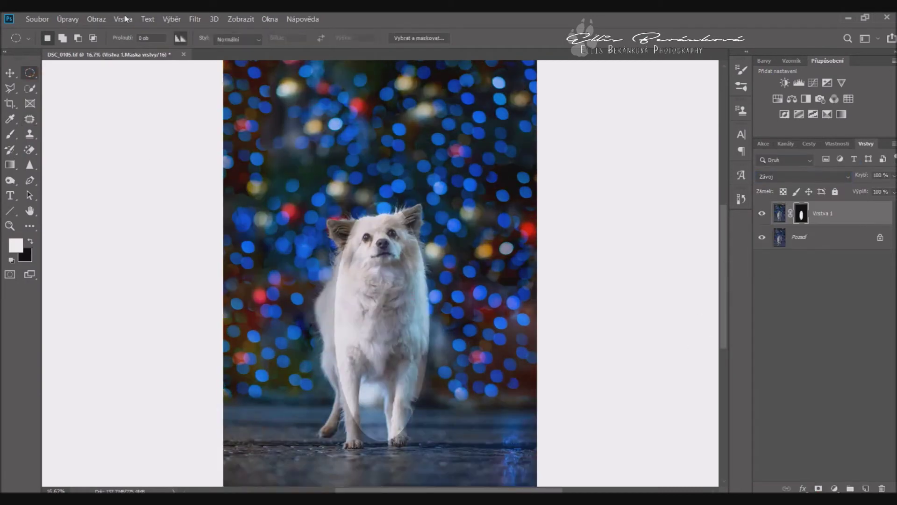
pyautogui.press('Return')
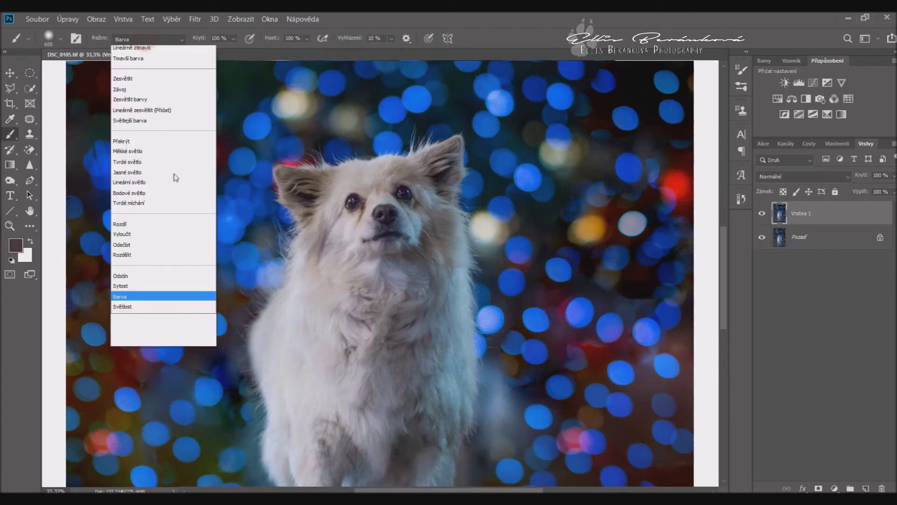
# Step: Paint white over the dog's fur with a smaller Soft Light brush
pyautogui.press('x')
pyautogui.press('[')
pyautogui.press('[')
pyautogui.press('[')
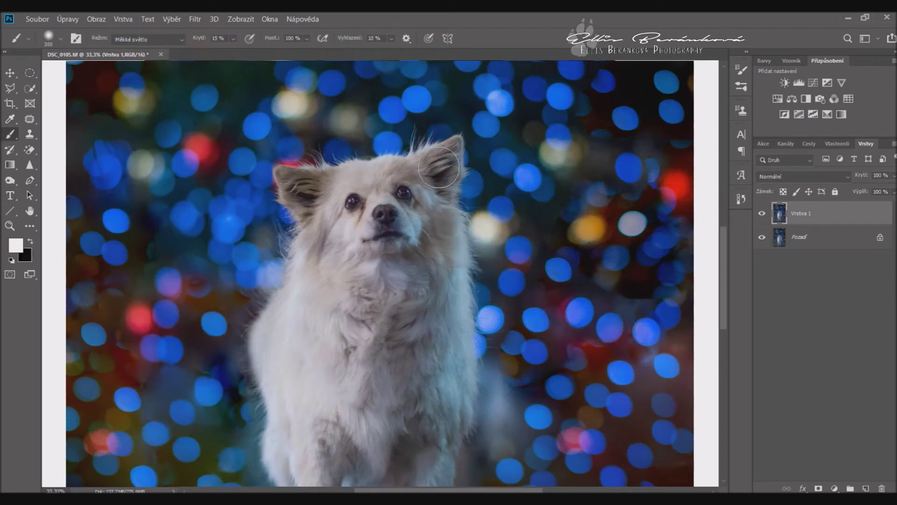
pyautogui.moveTo(727, 270); pyautogui.dragTo(727, 315)
pyautogui.press('[')
pyautogui.press('[')
pyautogui.press('[')
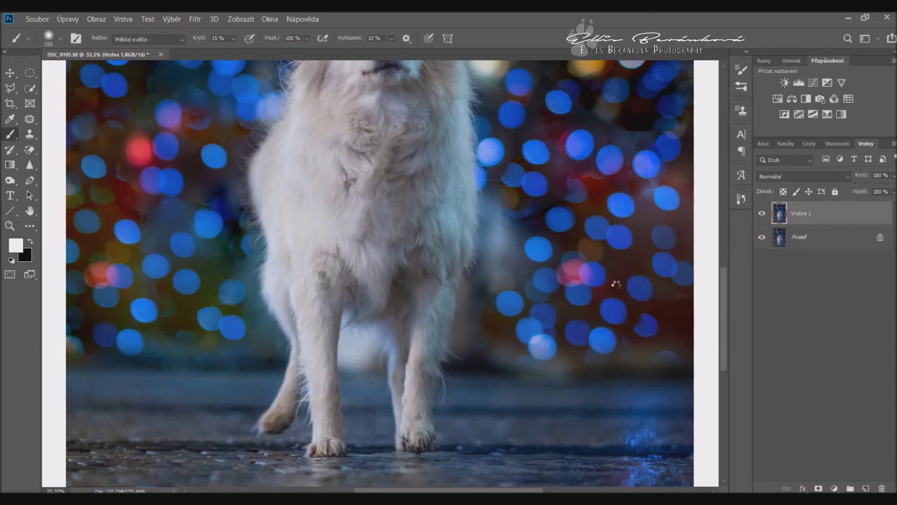
pyautogui.scroll(3, 411, 304)
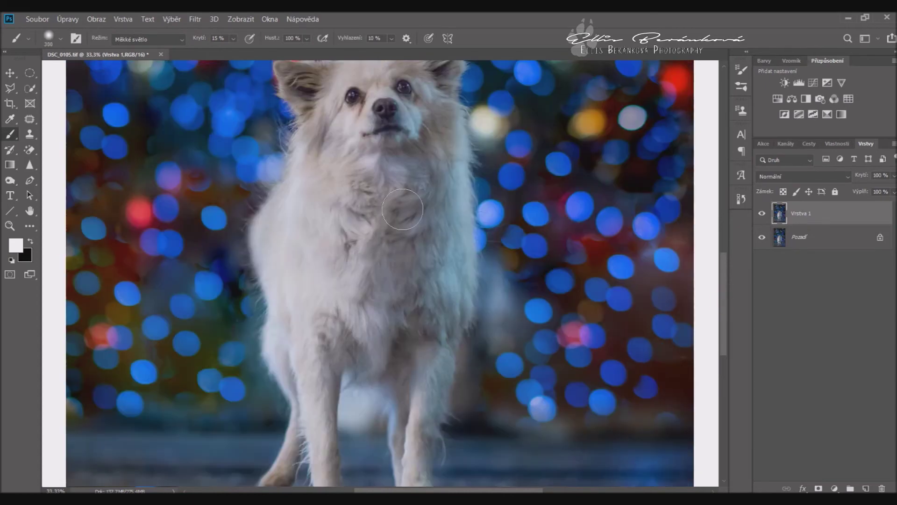
# Step: Neutralise the fur's colour cast by painting in Color mode, then return the brush to Soft Light
pyautogui.click(148, 39)
pyautogui.click(141, 381)
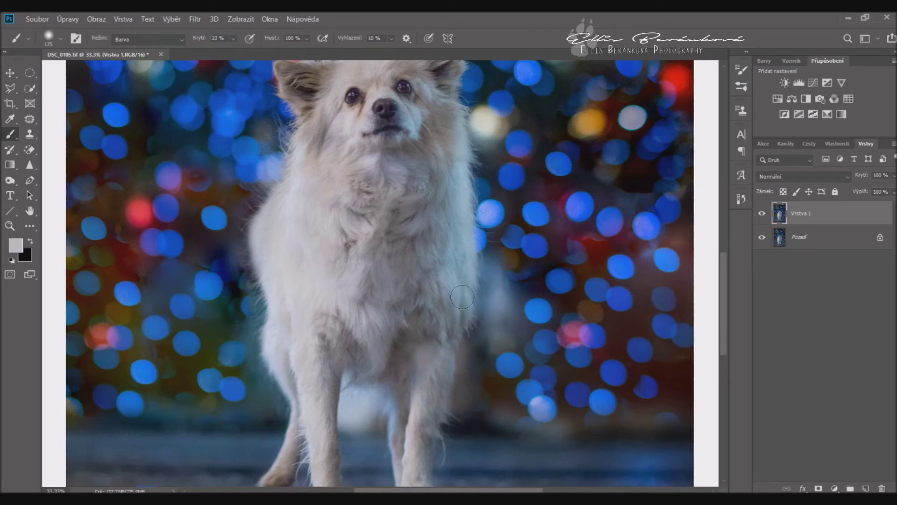
pyautogui.moveTo(722, 318); pyautogui.dragTo(723, 293)
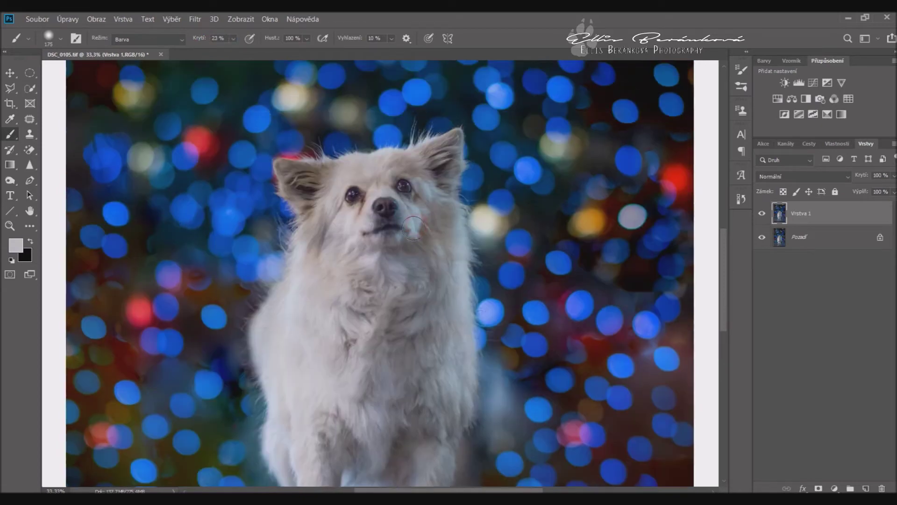
pyautogui.click(147, 39)
pyautogui.click(140, 255)
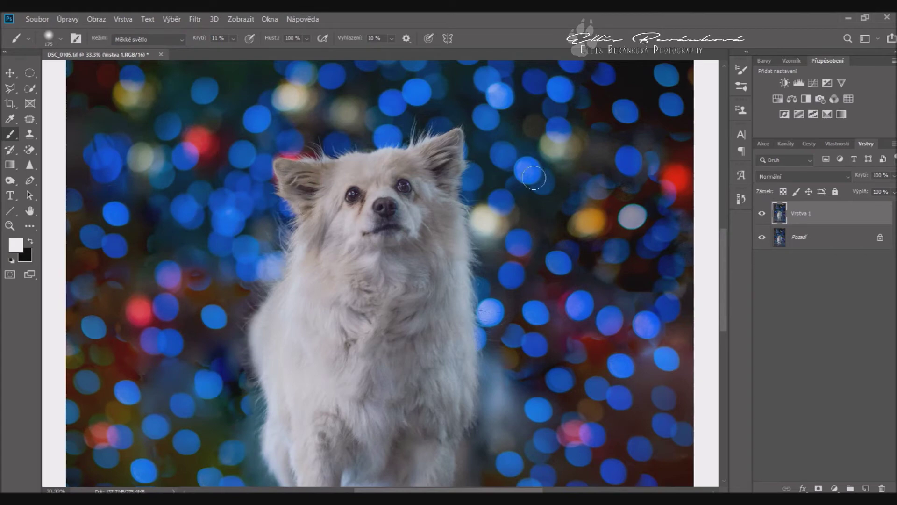
pyautogui.hotkey('ctrl', '-')
pyautogui.hotkey('ctrl', '-')
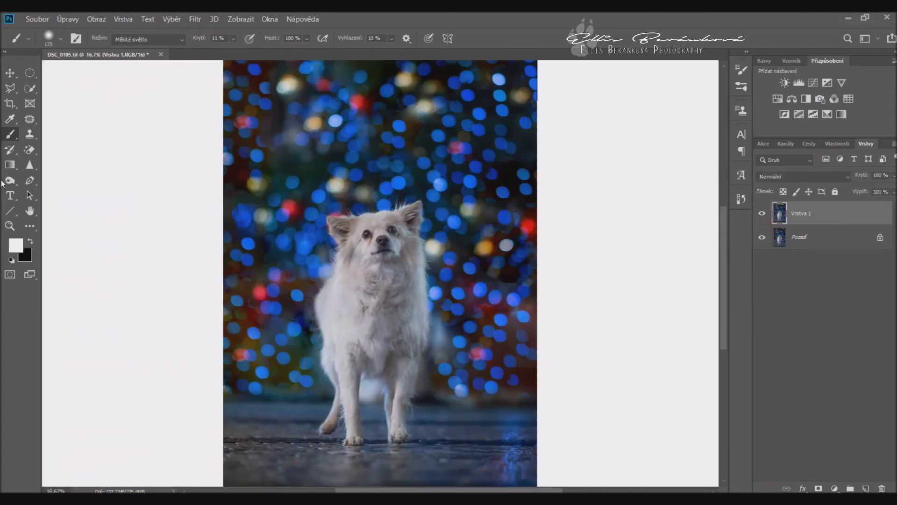
pyautogui.rightClick(10, 180)
pyautogui.click(51, 180)
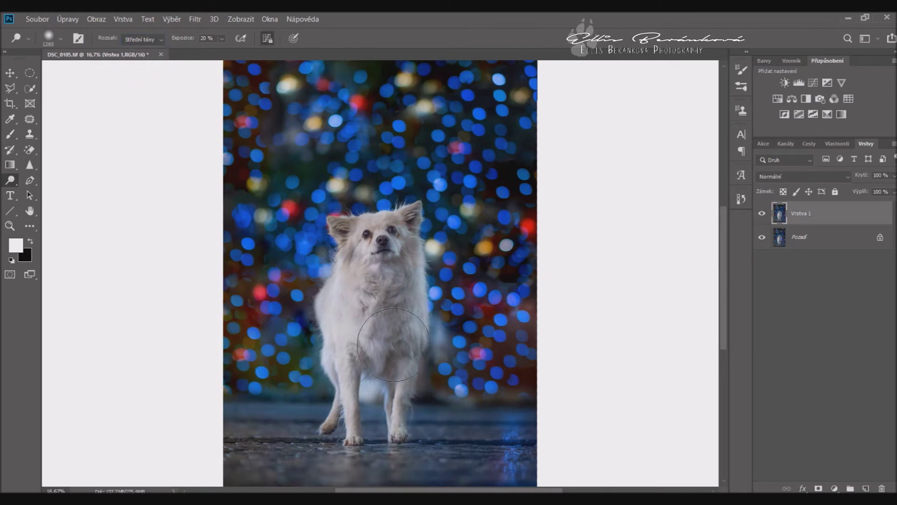
# Step: Dodge the midtones of the dog's chest and the fur beside its face at 20% exposure
pyautogui.moveTo(400, 272); pyautogui.dragTo(400, 299)
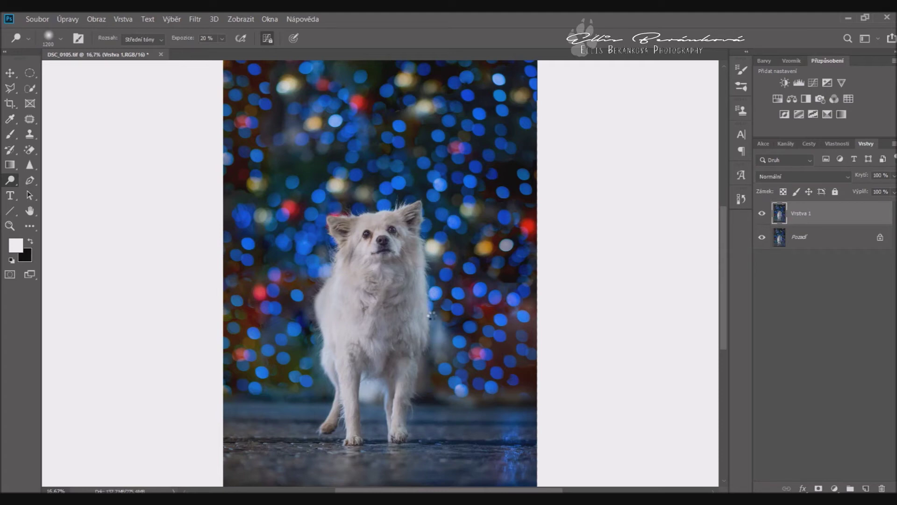
pyautogui.press('[')
pyautogui.press('[')
pyautogui.press('[')
pyautogui.moveTo(397, 221); pyautogui.dragTo(459, 225)
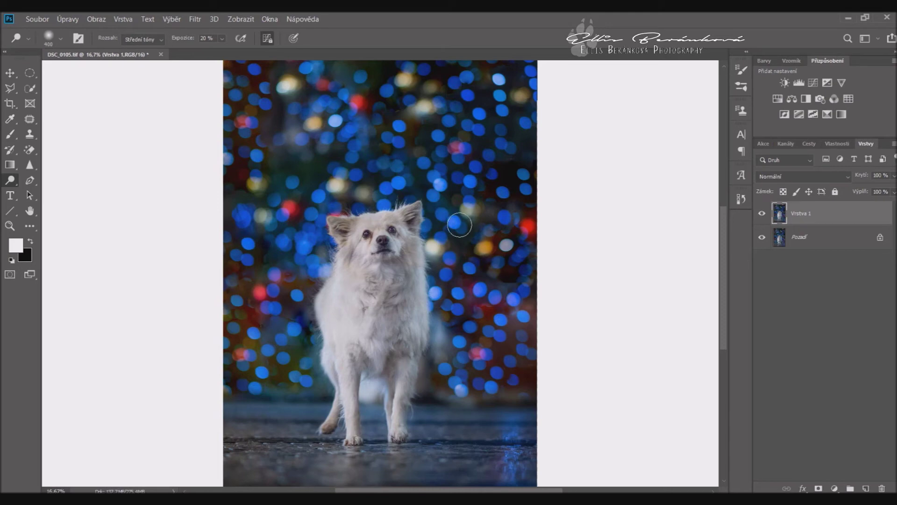
pyautogui.scroll(2, 380, 353)
# Step: Brighten the fur between the front legs, then shrink the dodge brush very small
pyautogui.press(']')
pyautogui.press(']')
pyautogui.moveTo(414, 376); pyautogui.dragTo(411, 329)
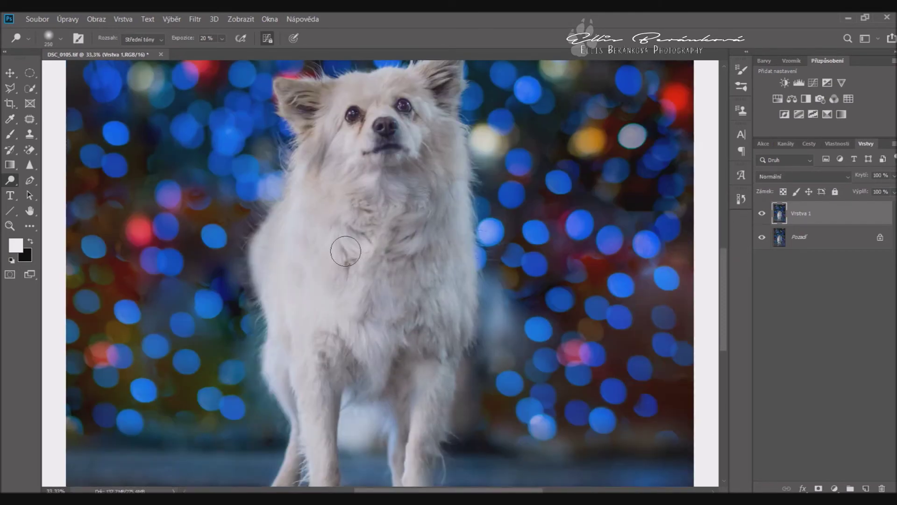
pyautogui.press('j')
pyautogui.press('o')
pyautogui.scroll(-2, 374, 281)
pyautogui.scroll(3, 486, 228)
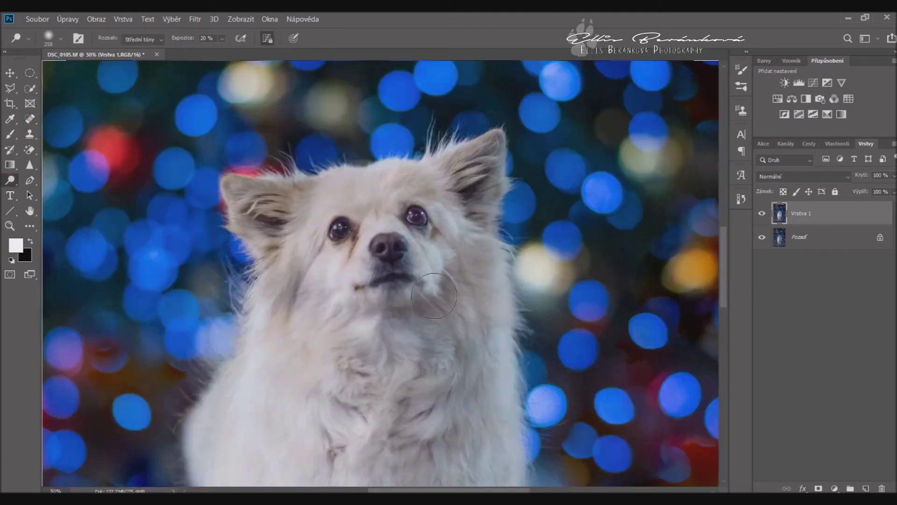
pyautogui.press('[')
pyautogui.press('[')
pyautogui.press('[')
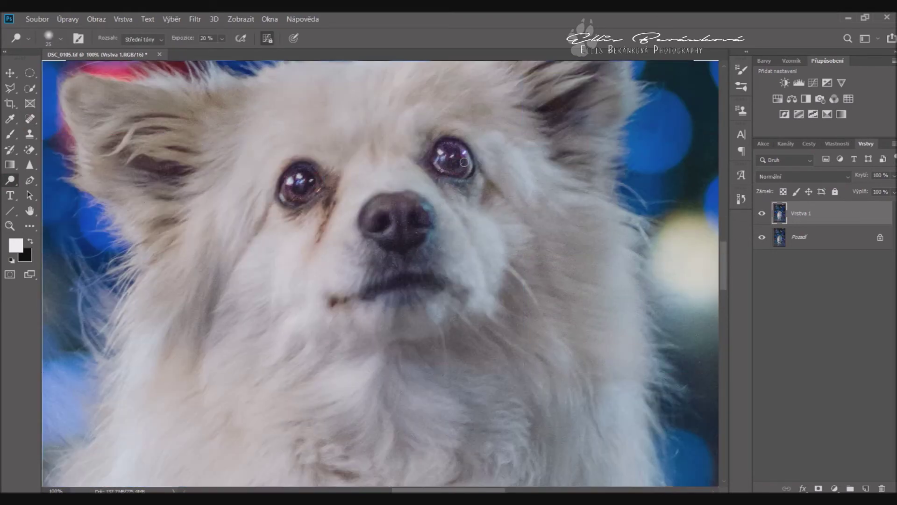
# Step: Set the brush to Color blending with a brown painting colour
pyautogui.press('b')
pyautogui.click(148, 39)
pyautogui.click(140, 341)
pyautogui.keyDown('alt'); pyautogui.click(291, 187); pyautogui.keyUp('alt')
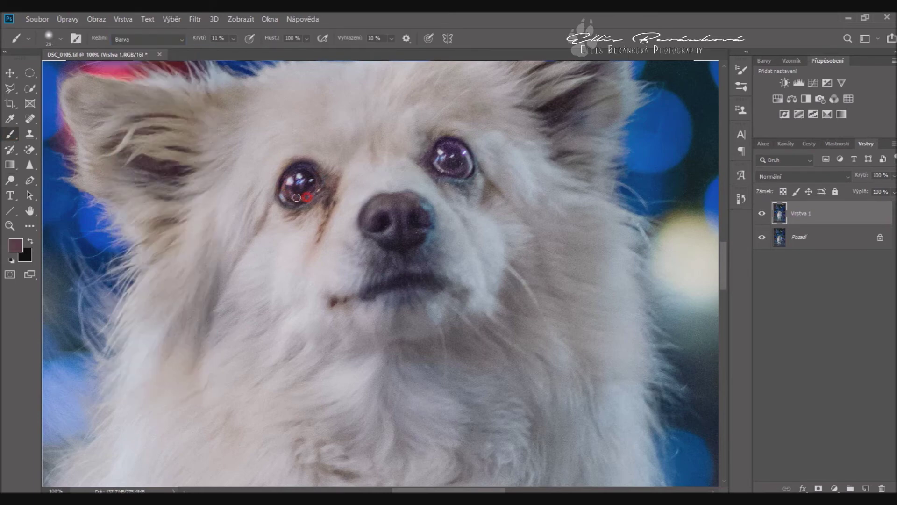
pyautogui.click(16, 245)
pyautogui.click(527, 88)
pyautogui.press('o')
pyautogui.hotkey('shift', 'o')
pyautogui.hotkey('shift', 'o')
pyautogui.click(8, 135)
# Step: Duplicate the layer and heal the tear stain below the left eye
pyautogui.hotkey('ctrl', 'j')
pyautogui.rightClick(29, 118)
pyautogui.click(70, 127)
pyautogui.moveTo(307, 252); pyautogui.dragTo(346, 187)
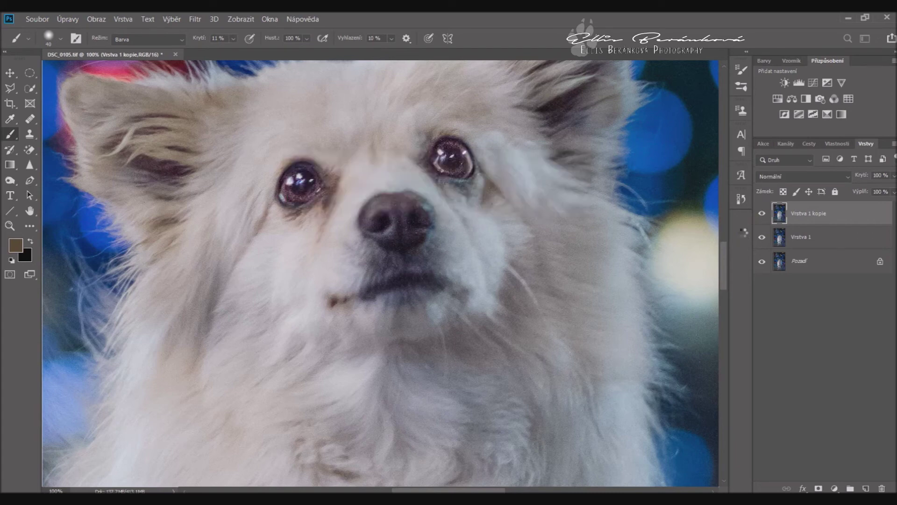
# Step: Blend in the Topaz eye enhancement through an inverted mask at 59% opacity, then merge layers
pyautogui.click(818, 488)
pyautogui.press('d')
pyautogui.click(8, 117)
pyautogui.hotkey('ctrl', 'i')
pyautogui.click(10, 134)
pyautogui.click(337, 203)
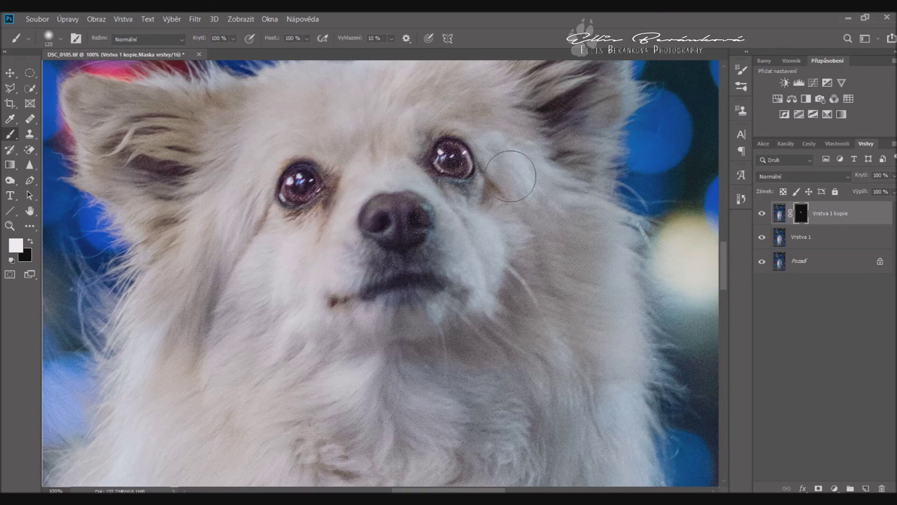
pyautogui.moveTo(852, 175); pyautogui.dragTo(844, 176)
pyautogui.scroll(-6, 597, 260)
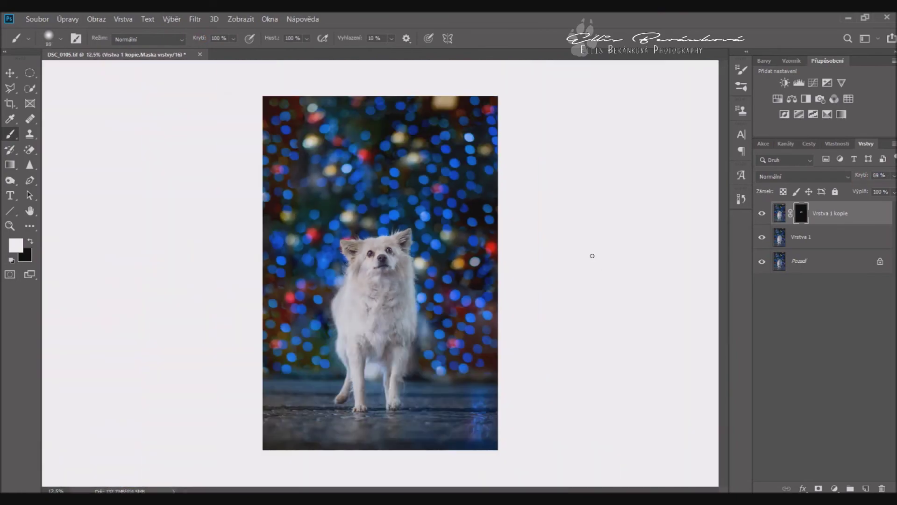
pyautogui.hotkey('ctrl', 'shift', 'e')
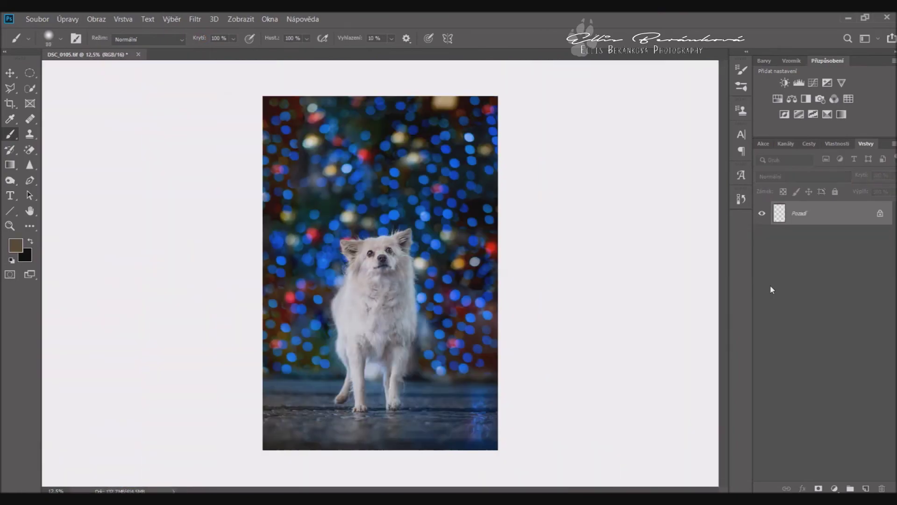
# Step: Boost contrast with a Soft Light copy of the image and merge it
pyautogui.hotkey('ctrl', 'j')
pyautogui.click(803, 176)
pyautogui.click(785, 289)
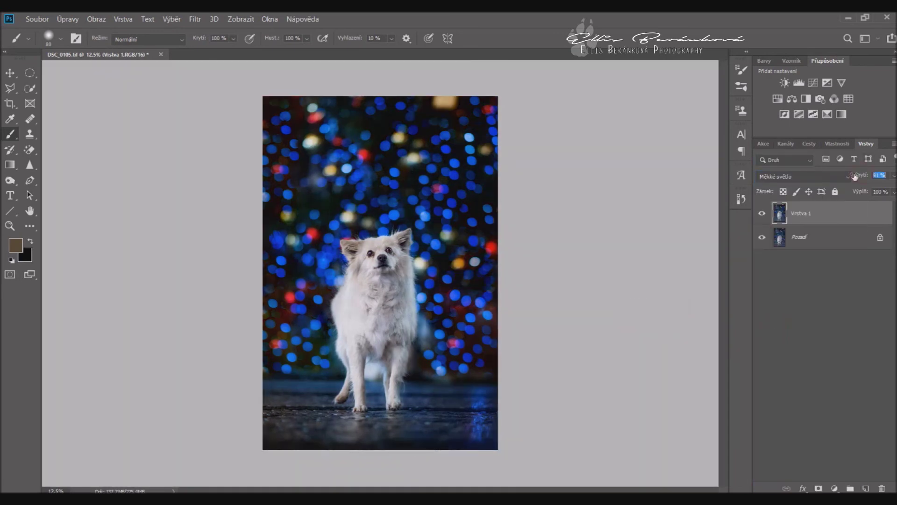
pyautogui.hotkey('ctrl', 'shift', 'e')
# Step: Darken the edges with a Multiply copy masked by an inverted oval, merge, and duplicate the result
pyautogui.hotkey('ctrl', 'j')
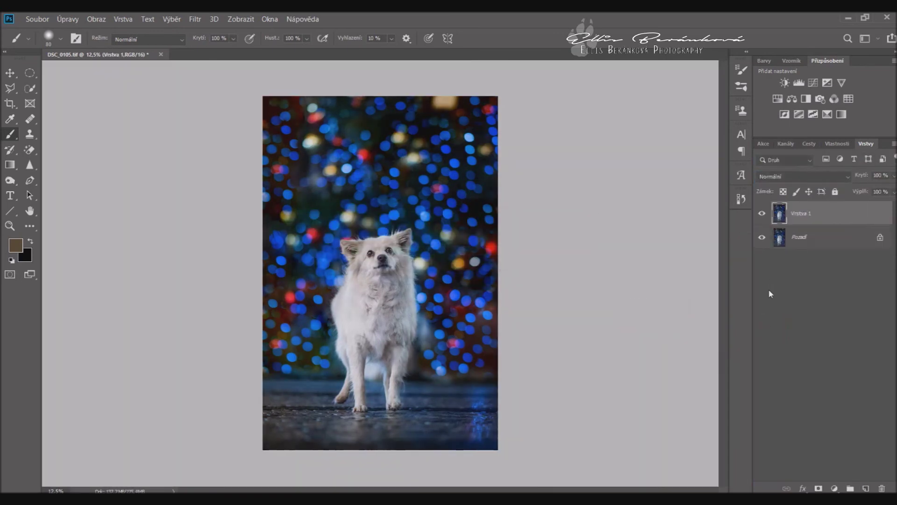
pyautogui.click(794, 176)
pyautogui.click(783, 205)
pyautogui.press('m')
pyautogui.moveTo(263, 116); pyautogui.dragTo(496, 448)
pyautogui.keyDown('alt'); pyautogui.click(818, 488); pyautogui.keyUp('alt')
pyautogui.click(760, 216)
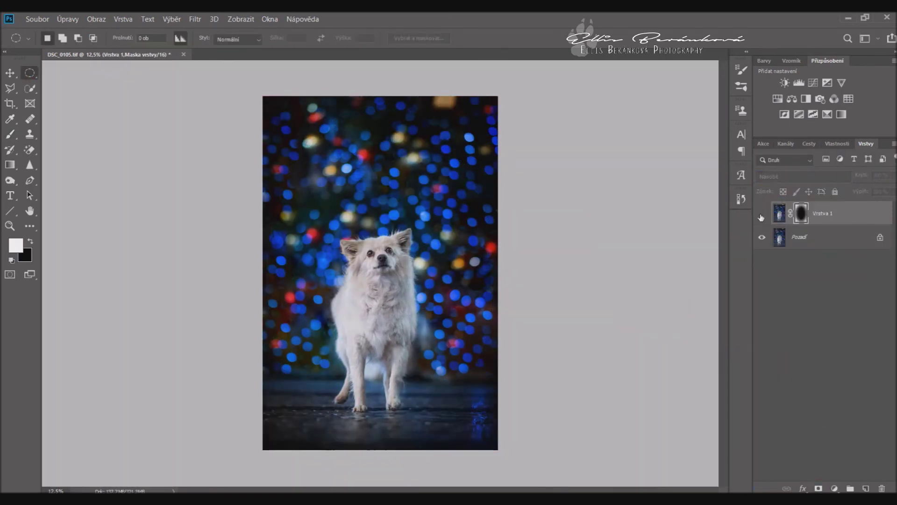
pyautogui.hotkey('ctrl', 'e')
pyautogui.hotkey('ctrl', '0')
pyautogui.hotkey('ctrl', 'j')
pyautogui.hotkey('ctrl', 't')
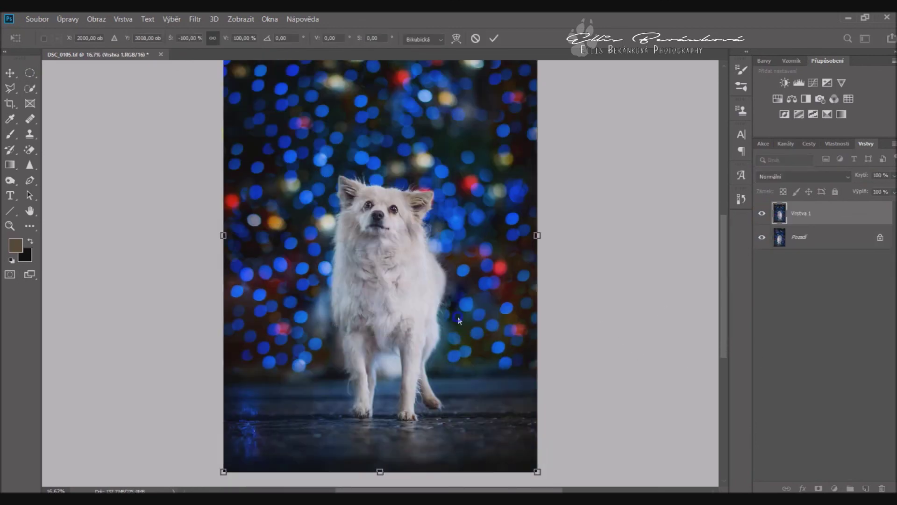
# Step: Flip the copy upside down and position it under the dog's paws as a reflection
pyautogui.hotkey('ctrl', '-')
pyautogui.moveTo(504, 353); pyautogui.dragTo(430, 236)
pyautogui.moveTo(412, 187); pyautogui.dragTo(413, 369)
pyautogui.press('Return')
pyautogui.hotkey('ctrl', '0')
# Step: Mask and Gaussian-blur the reflection, then move the signature watermark to the bottom-left corner
pyautogui.click(818, 488)
pyautogui.press('b')
pyautogui.press('d')
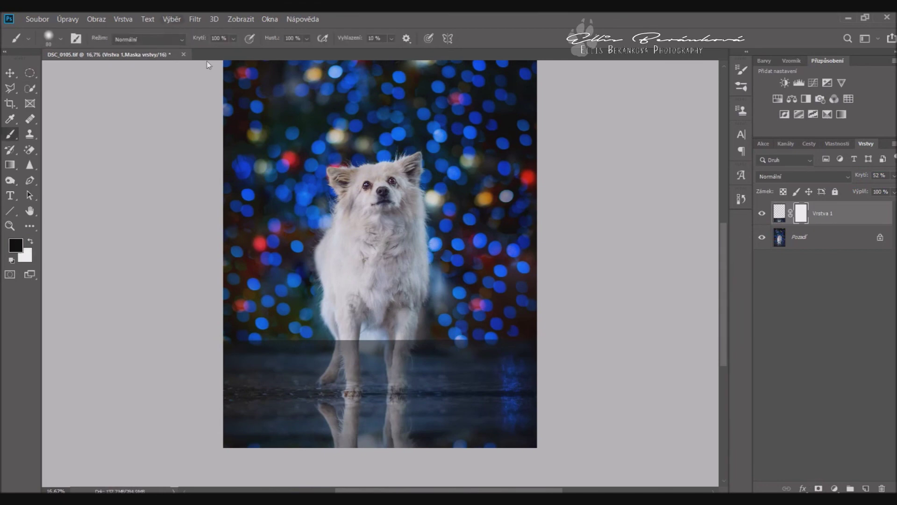
pyautogui.click(778, 213)
pyautogui.click(195, 19)
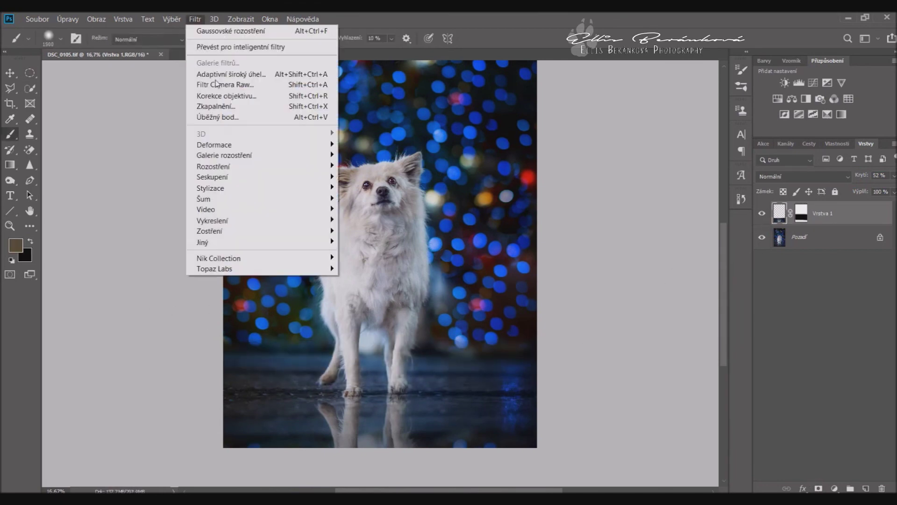
pyautogui.click(224, 28)
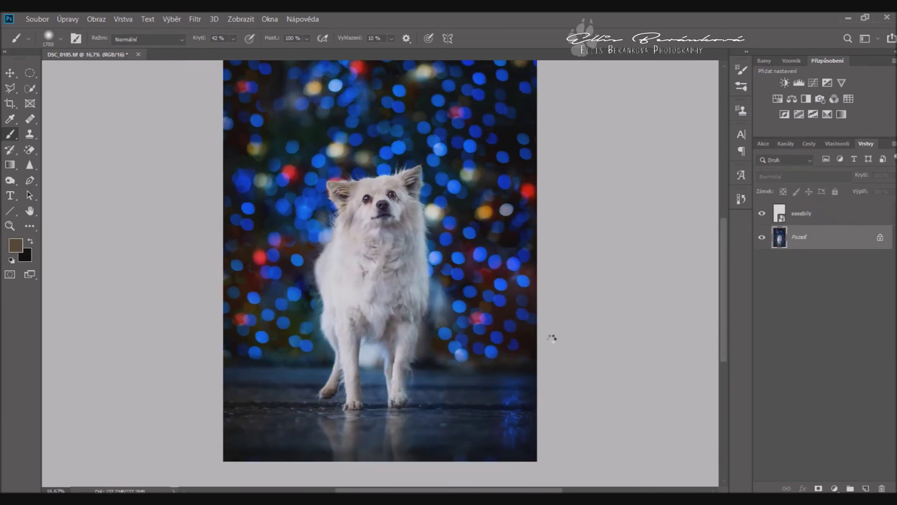
pyautogui.moveTo(312, 308); pyautogui.dragTo(247, 454)
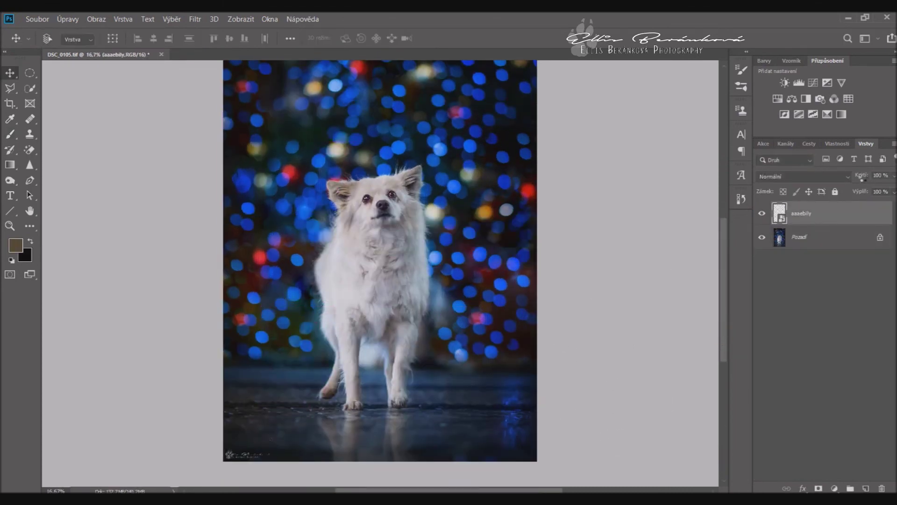